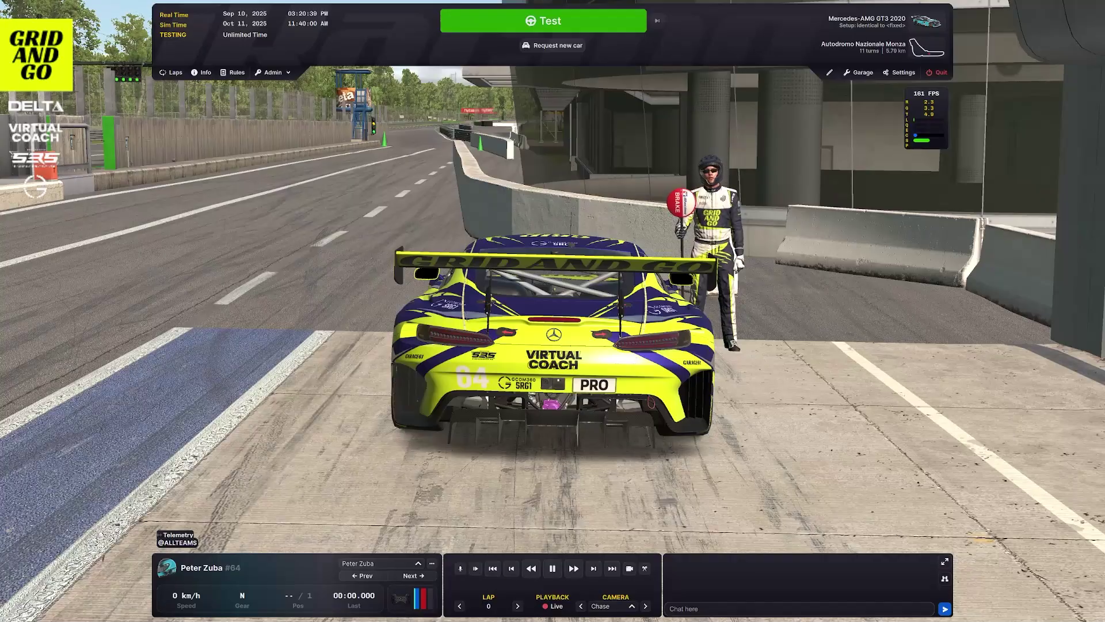
- Open the Display monitor settings and keep the monitor type at 3 Curved Screens
left_click(899, 73)
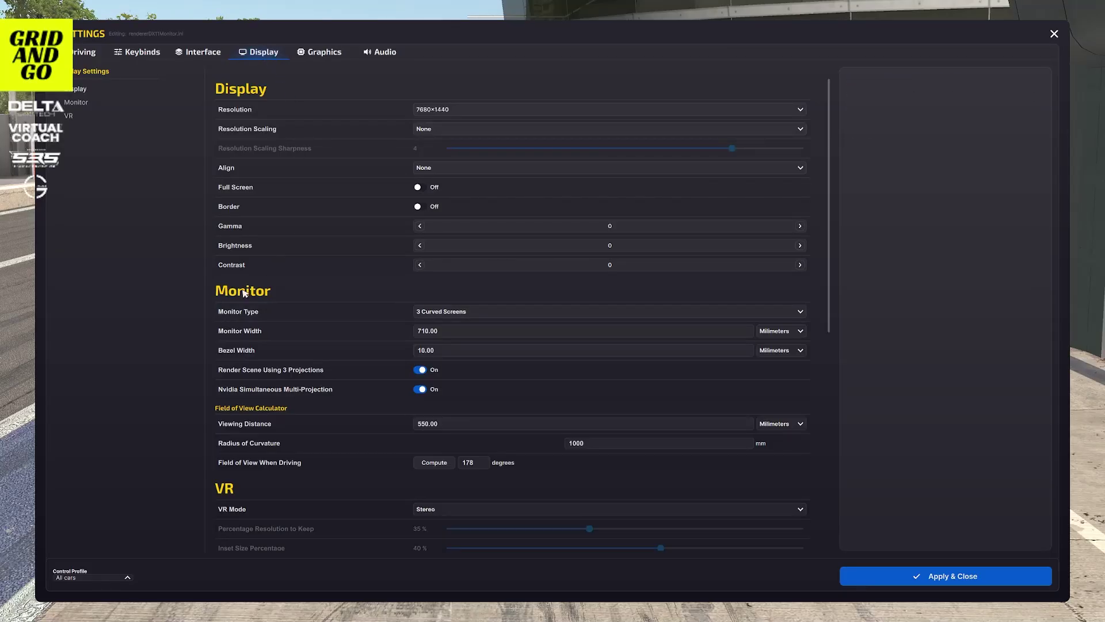
left_click(84, 104)
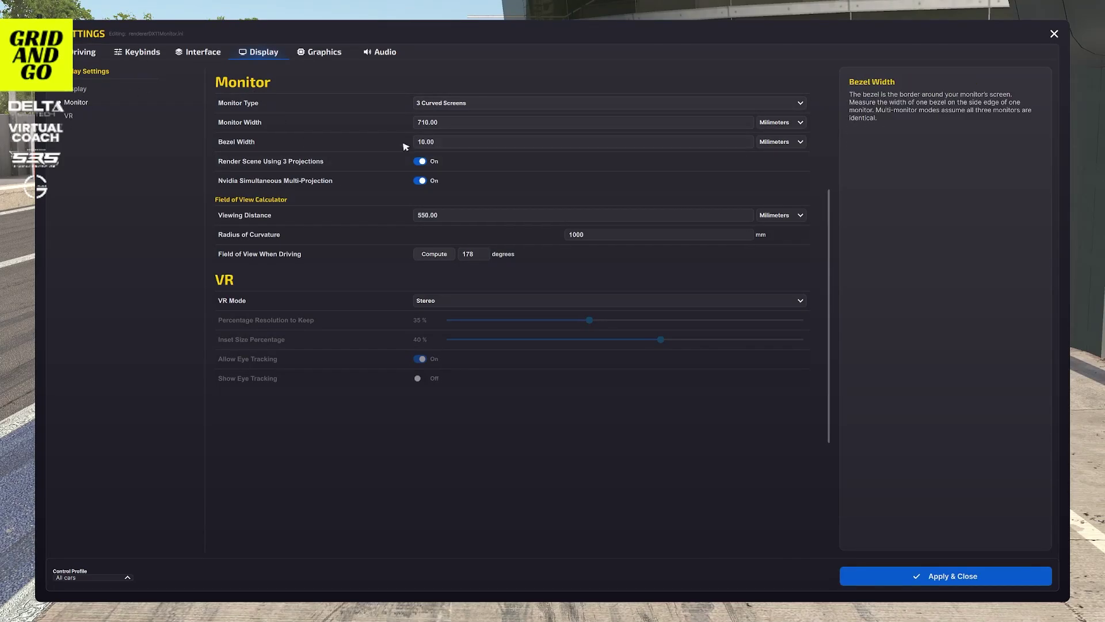
left_click(457, 106)
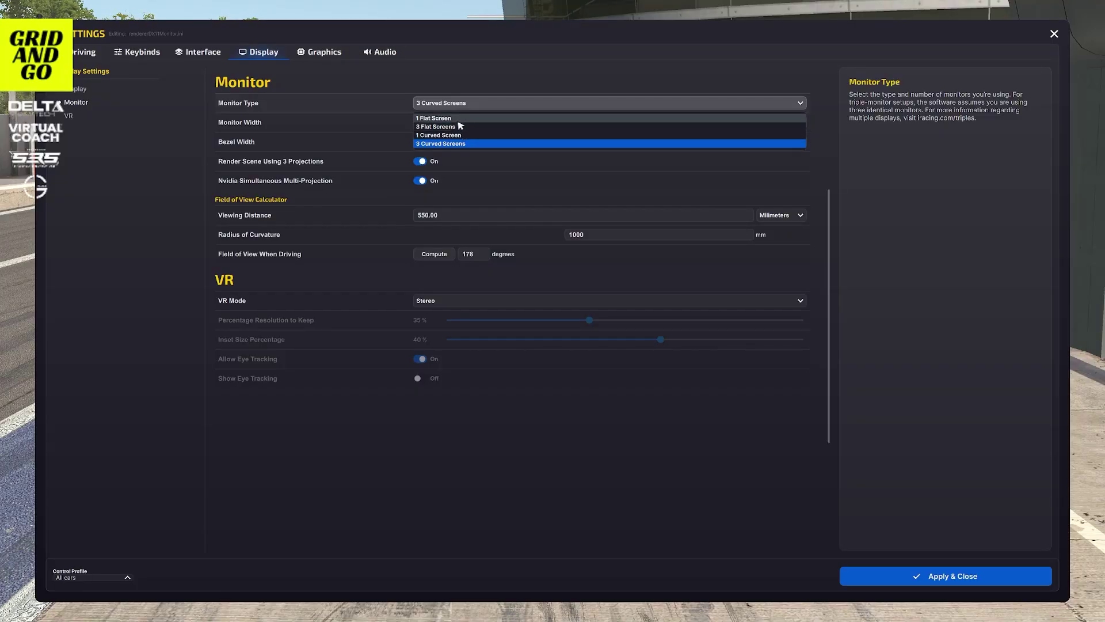
left_click(468, 105)
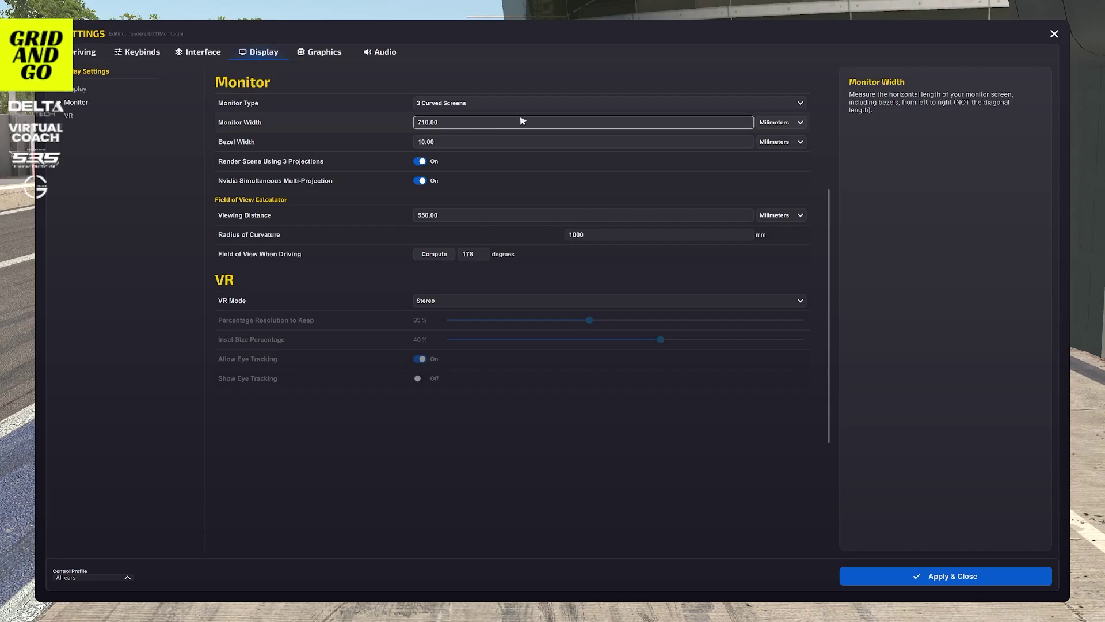
left_click(782, 126)
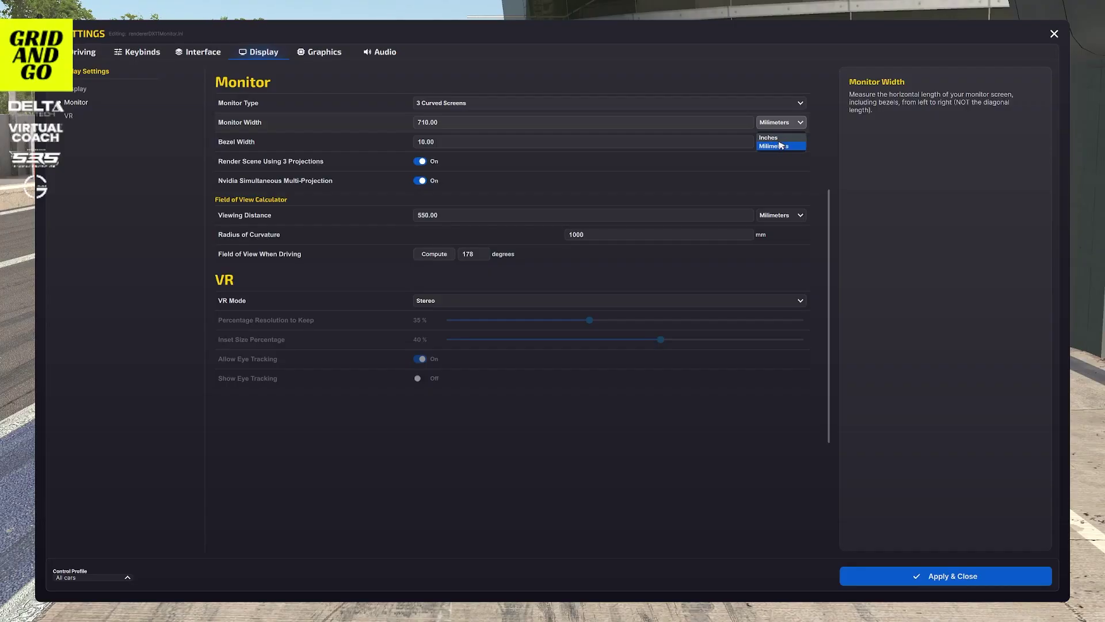
left_click(785, 127)
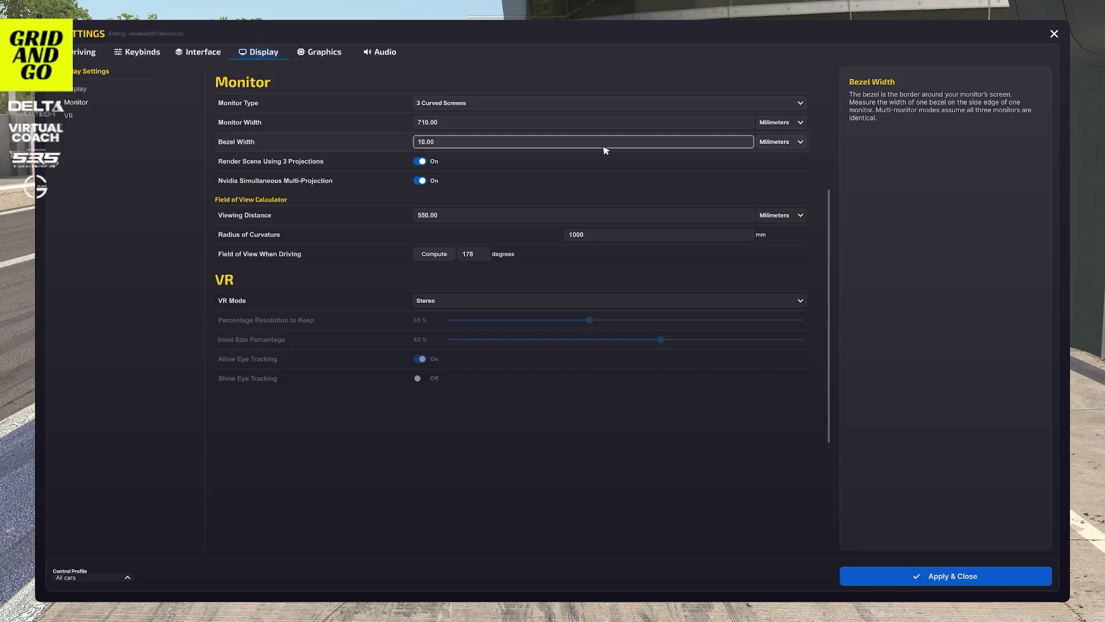
left_click(801, 144)
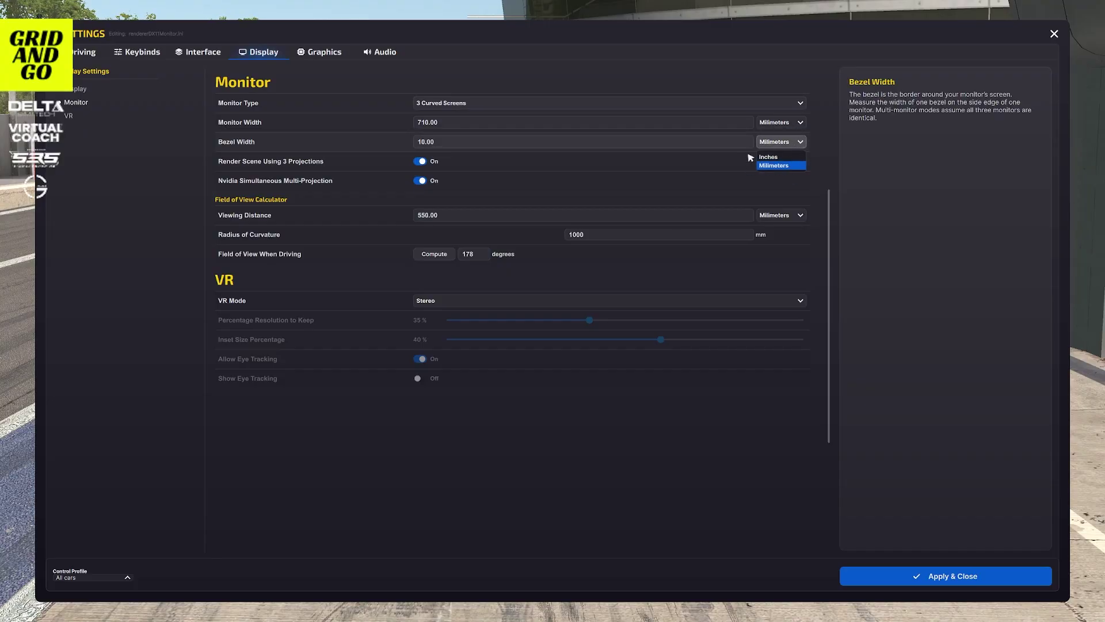
left_click(788, 144)
mouse_move(420, 166)
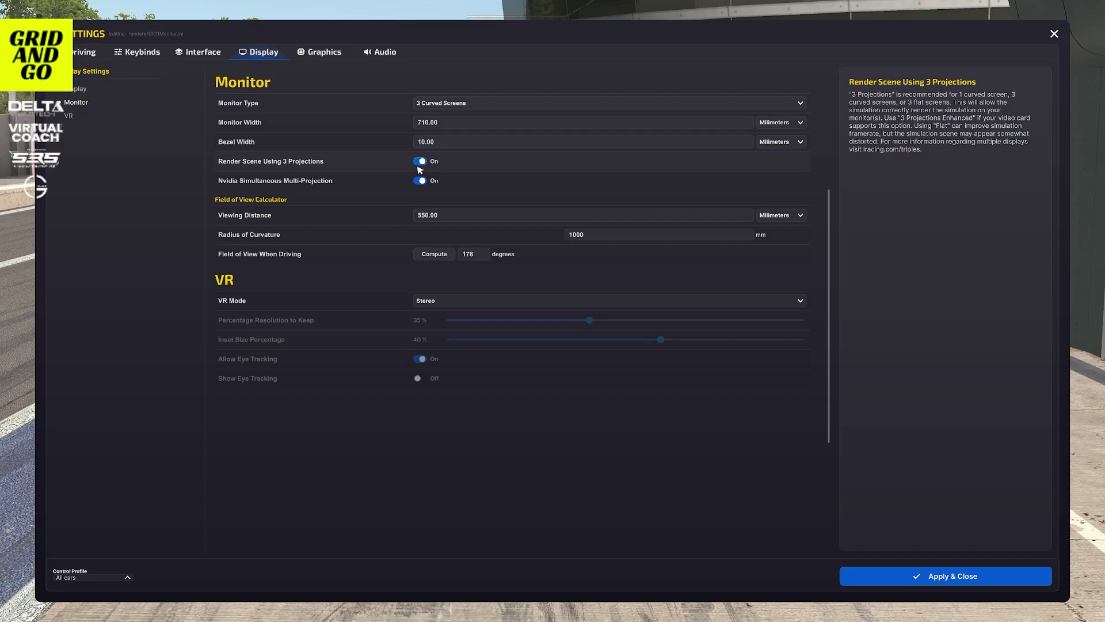
mouse_move(422, 190)
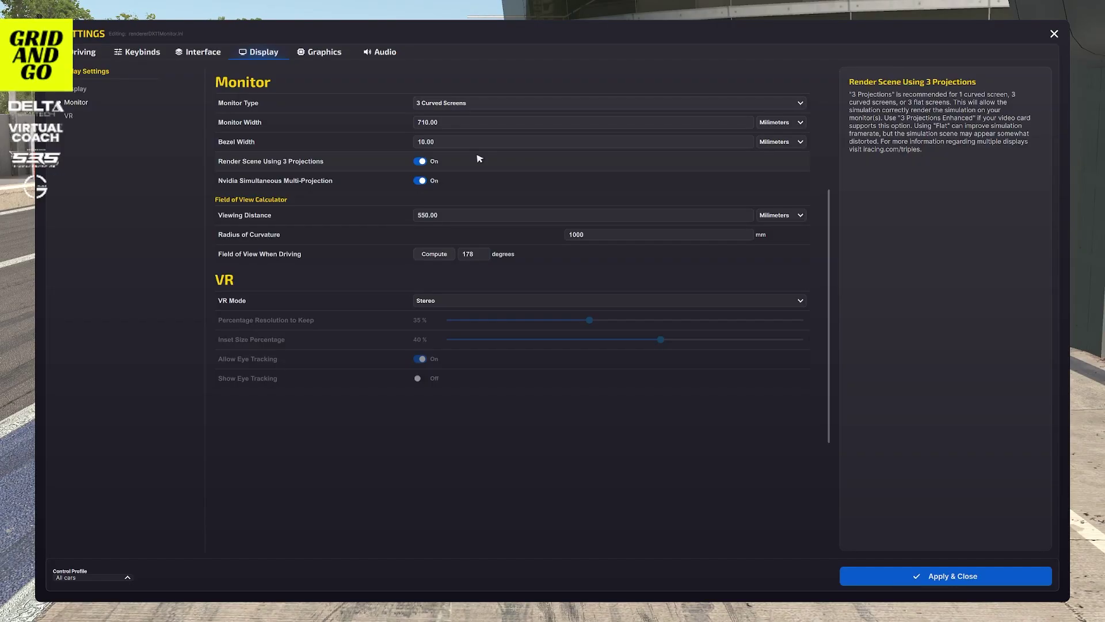
- Keep the viewing distance in millimetres and calculate the field of view from the monitor details
left_click(515, 218)
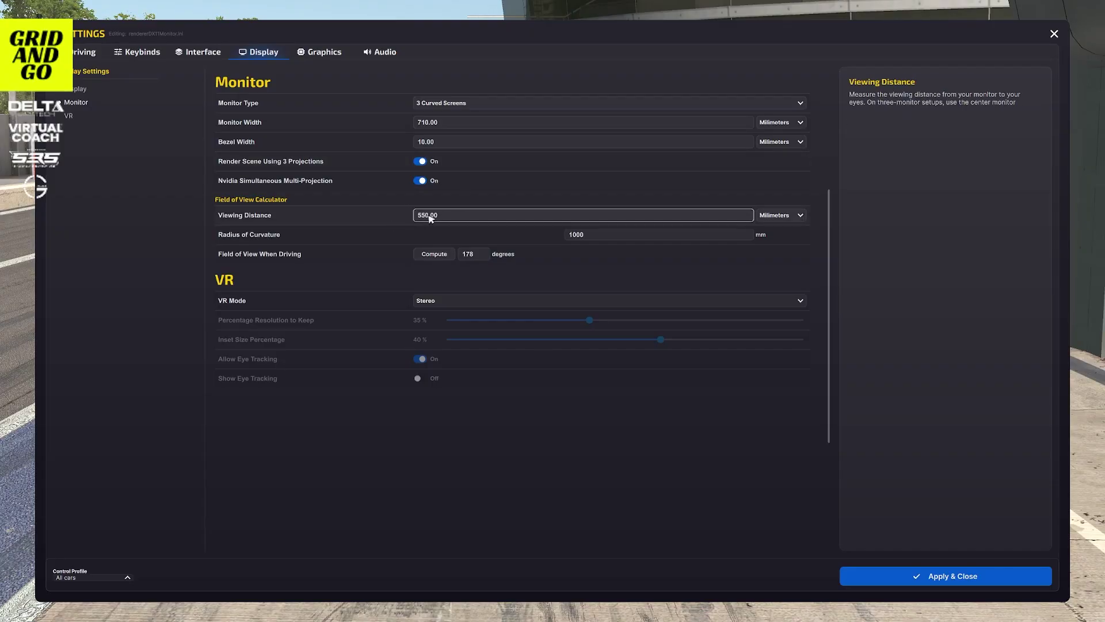
left_click(801, 215)
left_click(800, 217)
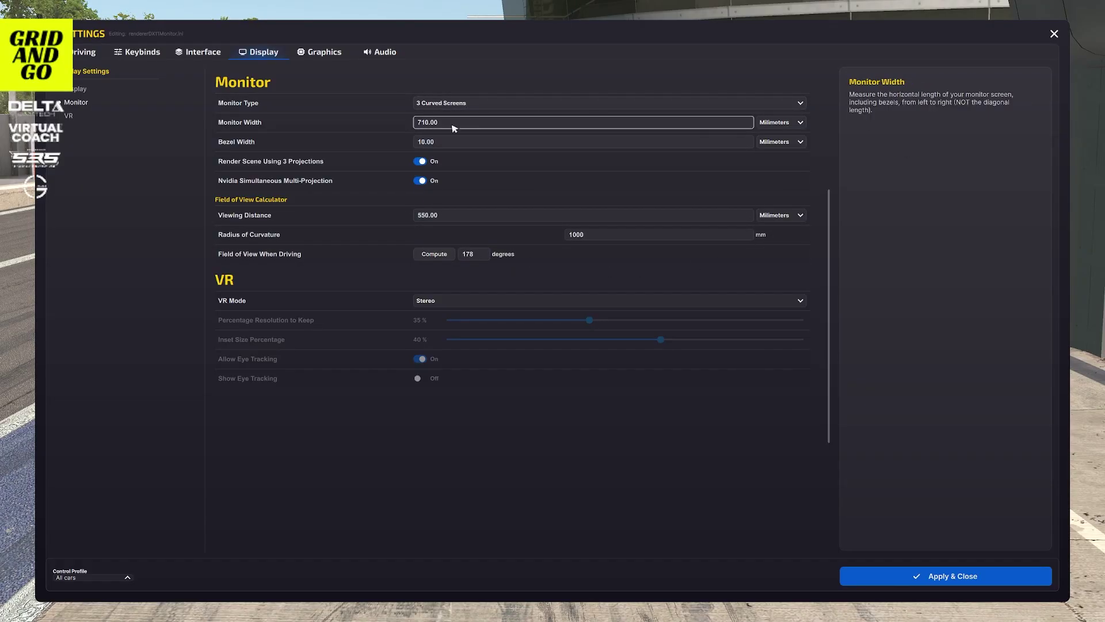
left_click(432, 257)
left_click(471, 252)
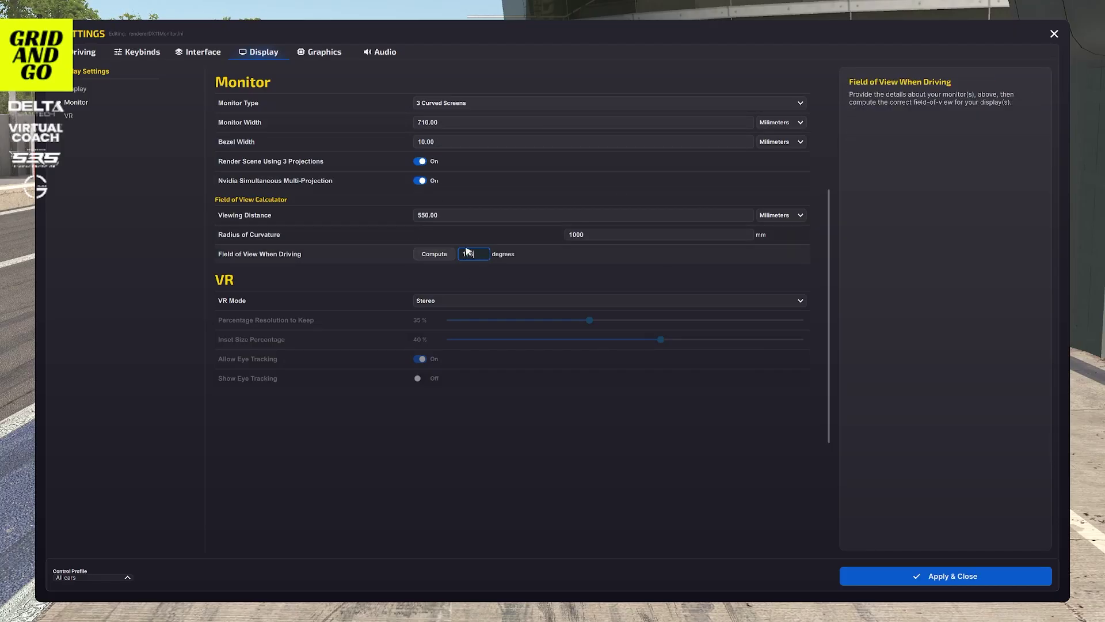
left_click(526, 259)
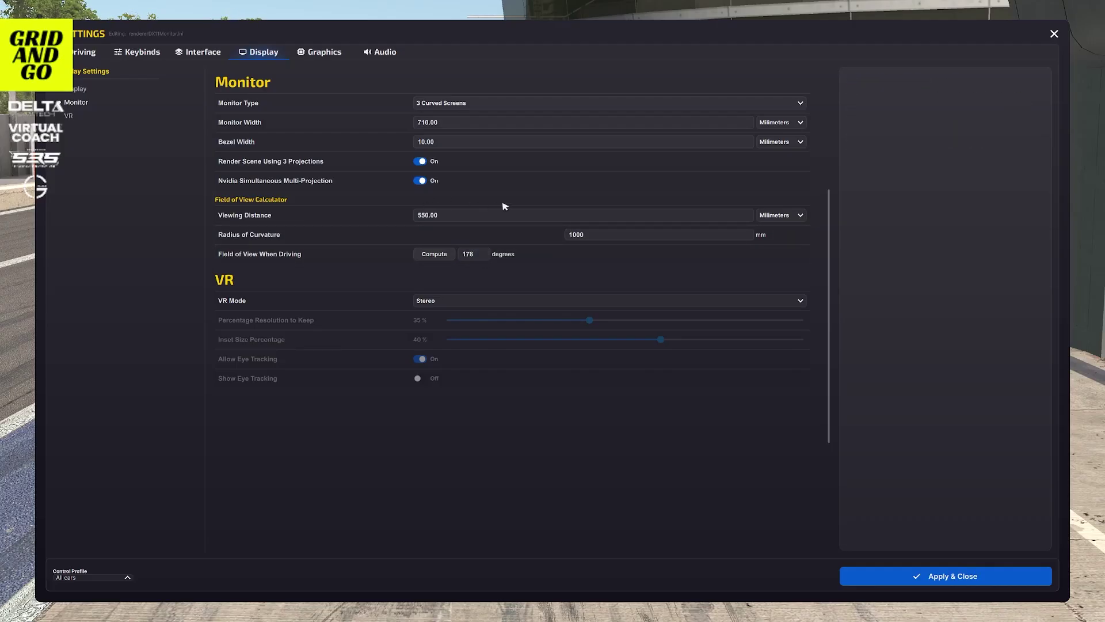
- Change the viewing distance to 550 mm, recalculate a 178-degree field of view, and apply
left_click(425, 216)
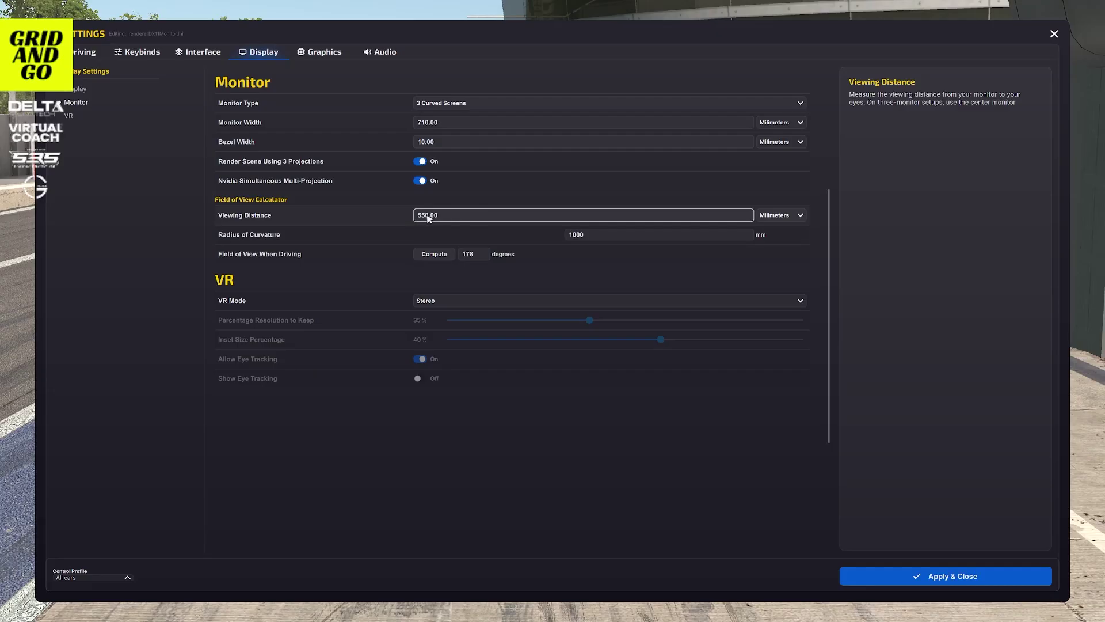
key("BackSpace")
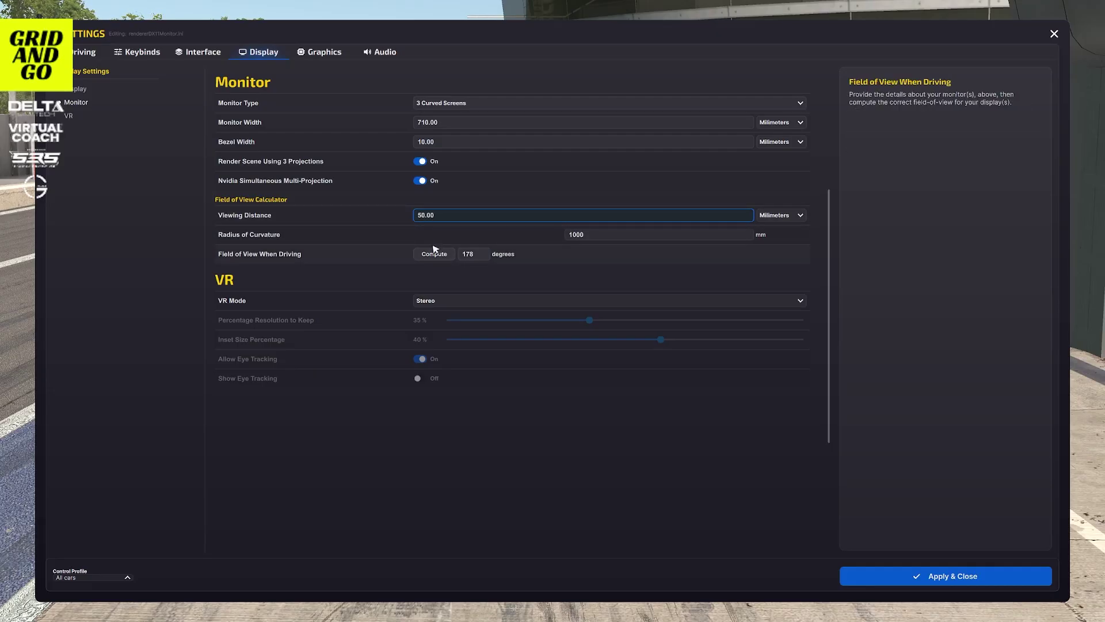
type("0")
left_click(436, 255)
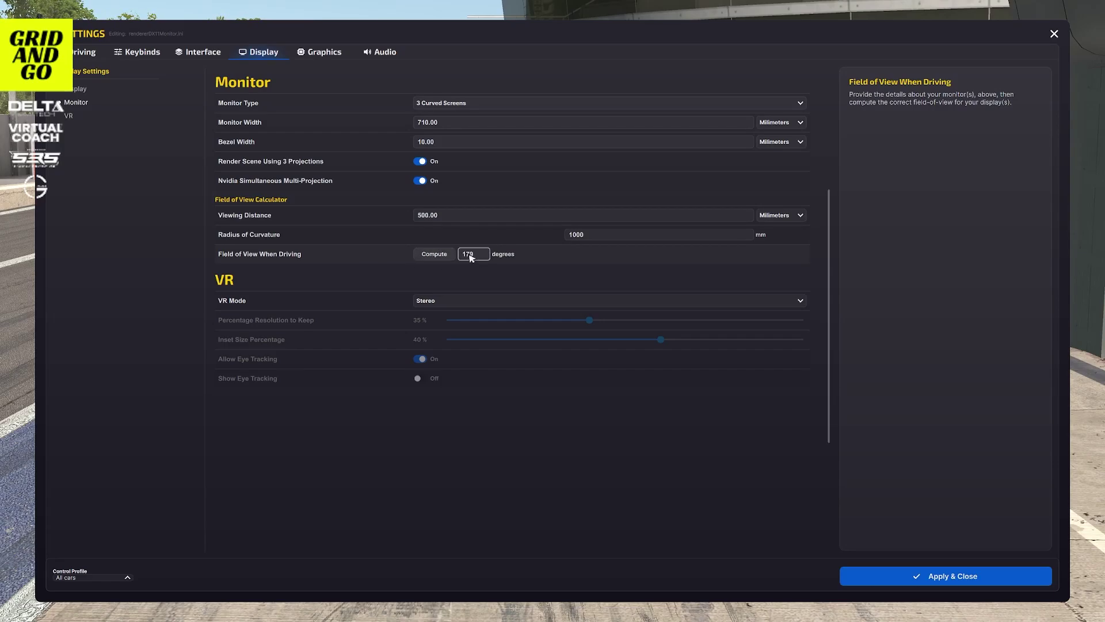
left_click(426, 218)
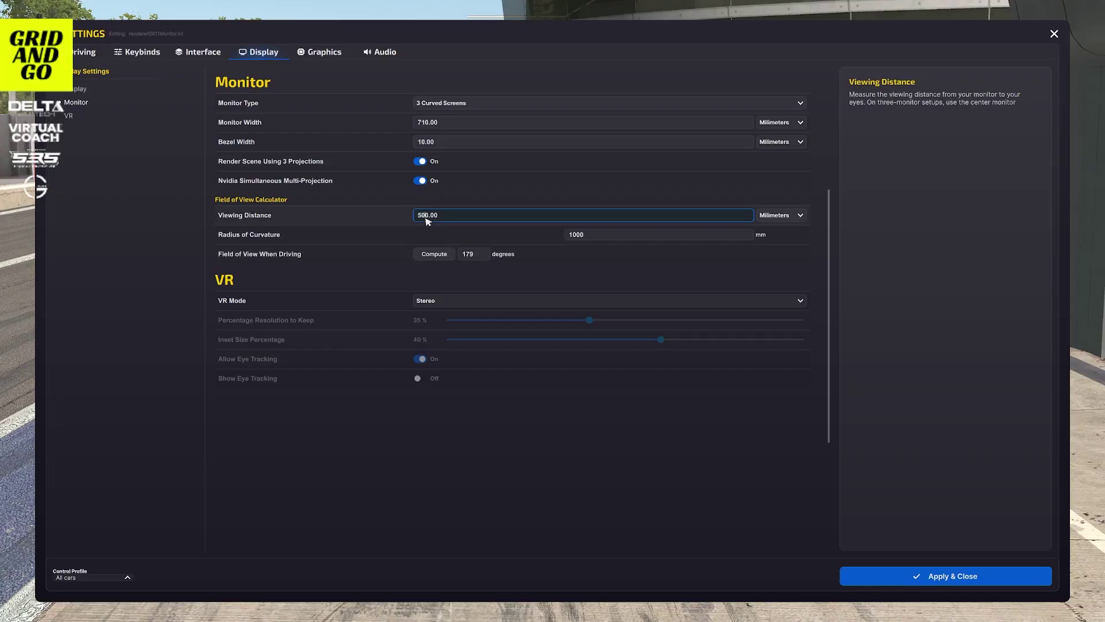
type("5")
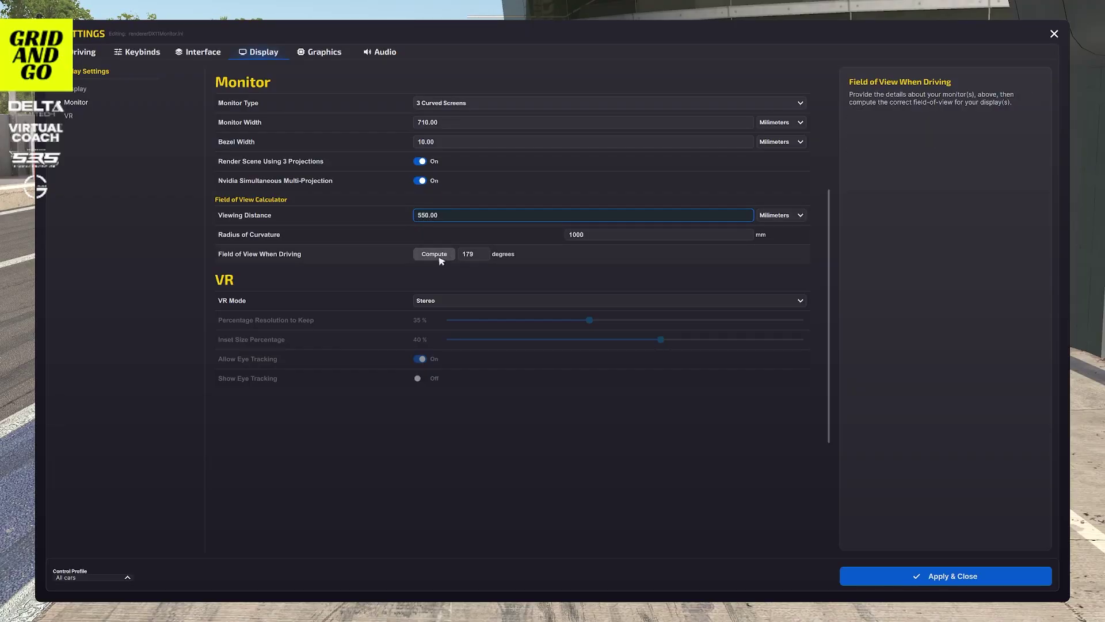
left_click(435, 254)
left_click(418, 258)
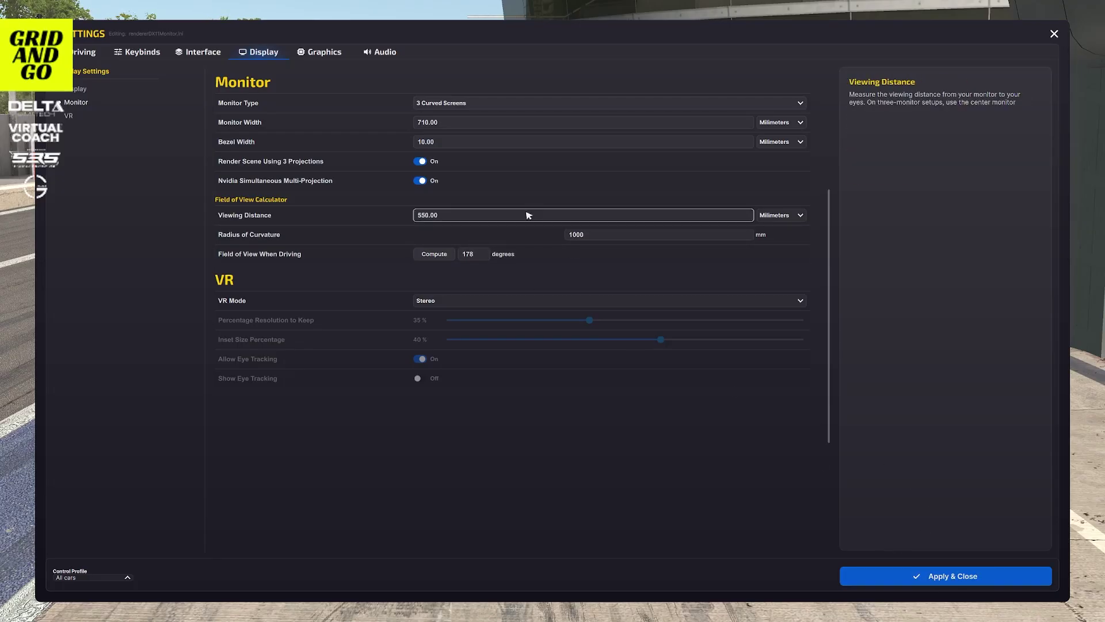
left_click(964, 579)
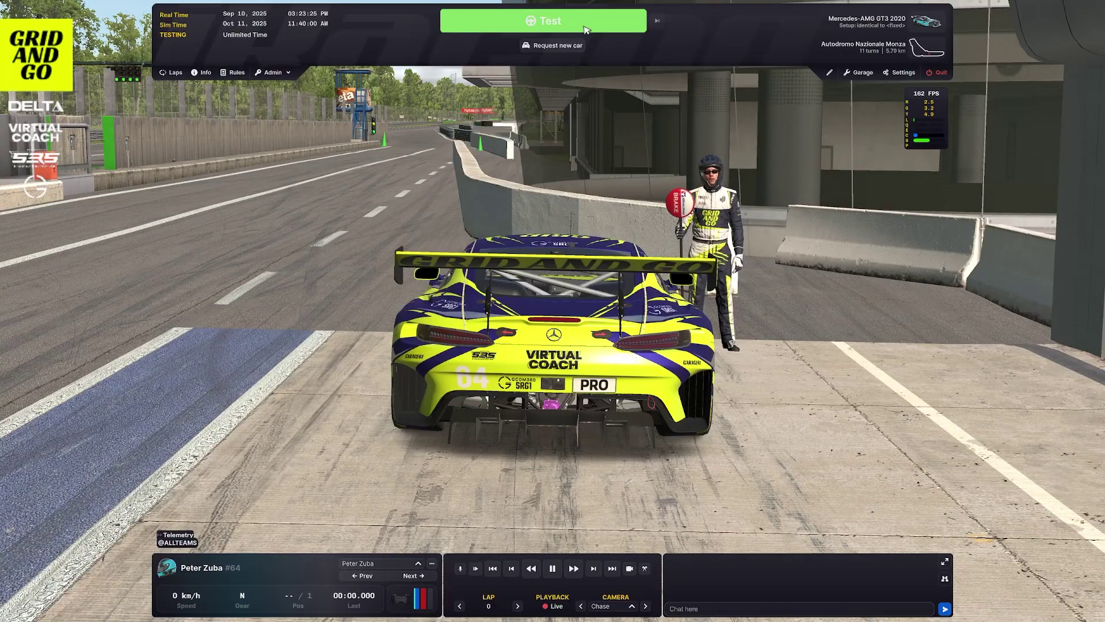
- Get into the car in the pits, then exit it again
left_click(588, 30)
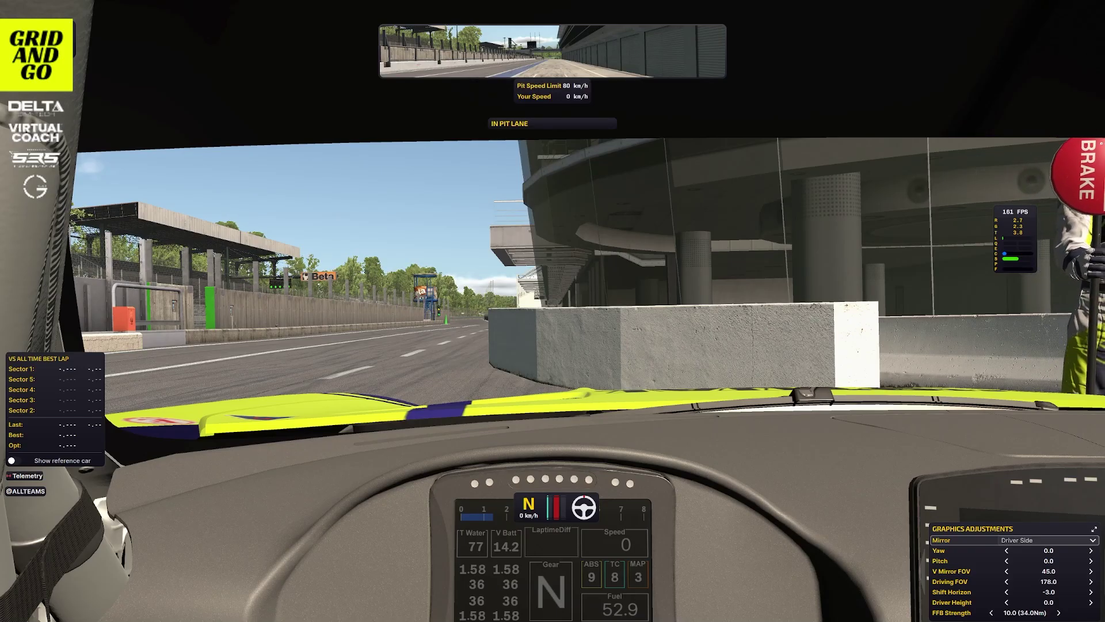
key("Escape")
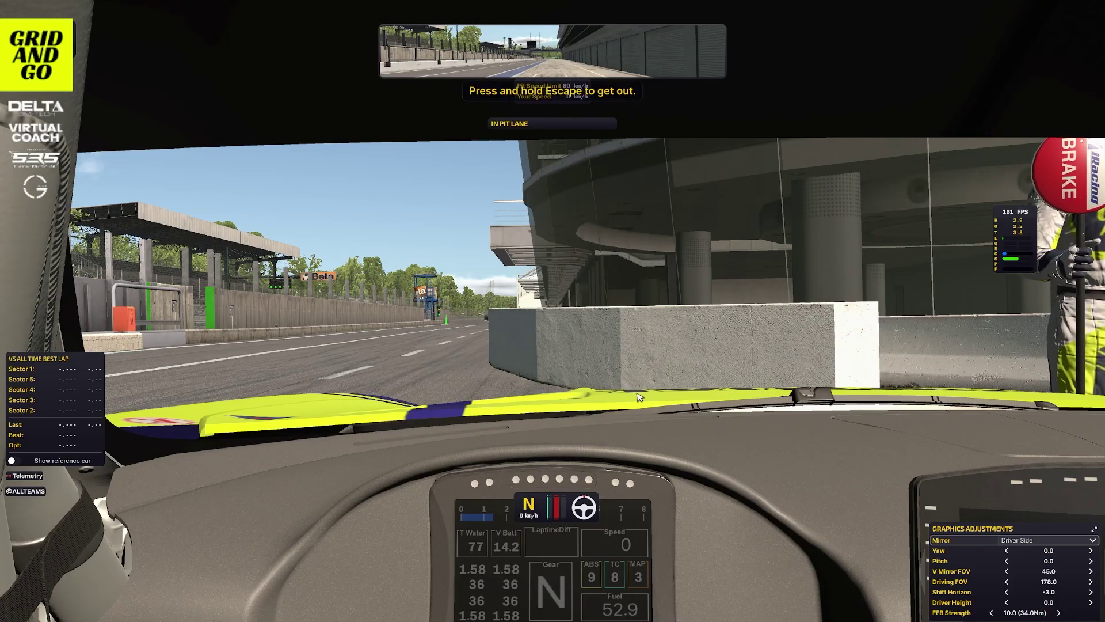
key("F10")
- Switch to the Cockpit camera, pause replay playback, and bring up the camera editor
mouse_move(585, 556)
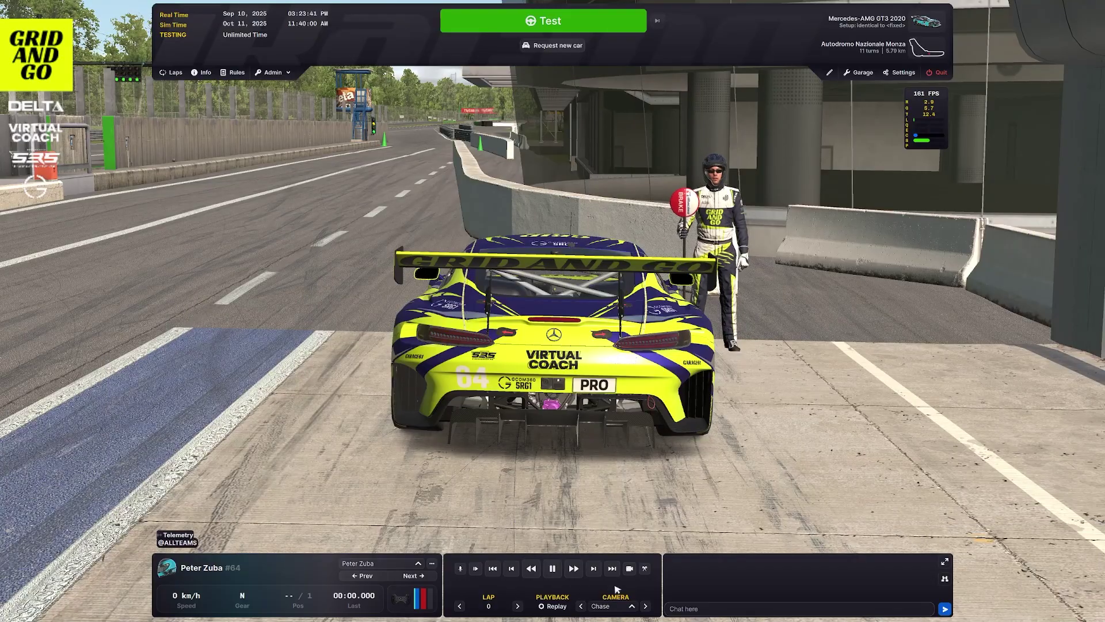
left_click(612, 606)
left_click(602, 473)
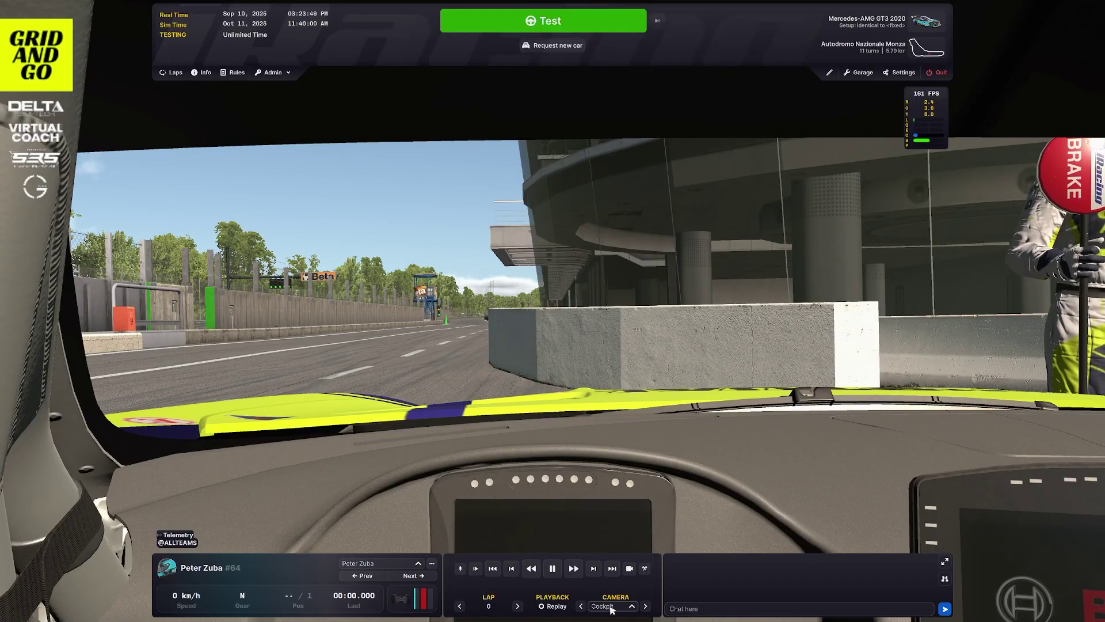
left_click(552, 568)
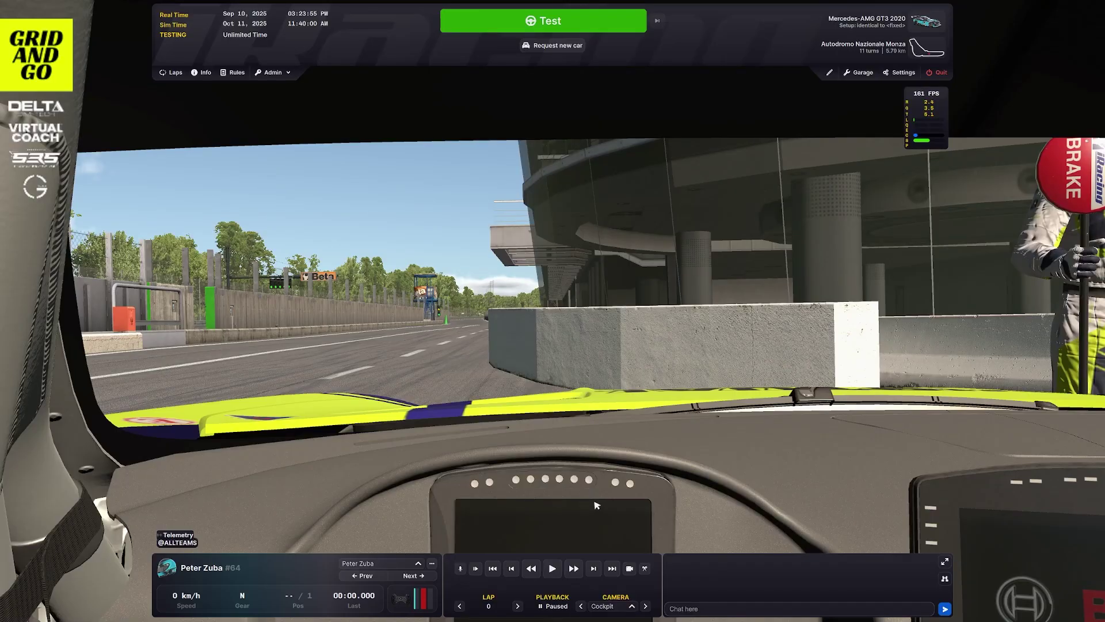
key("ctrl+F12")
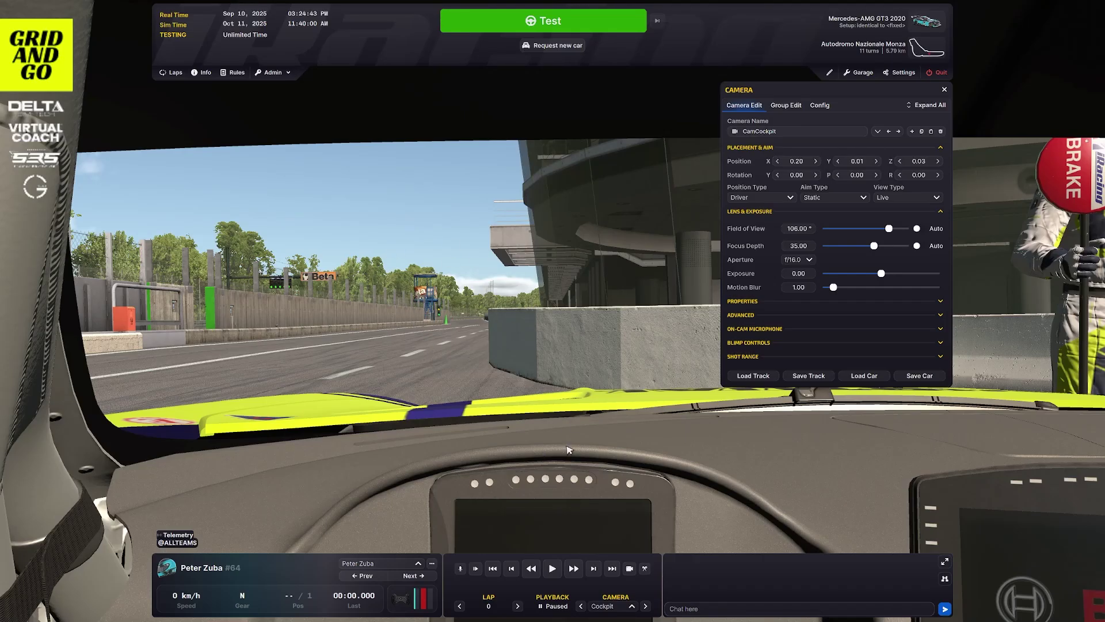
- Nudge the cockpit camera position to X 0.12 and Y 0.03
left_click(816, 161)
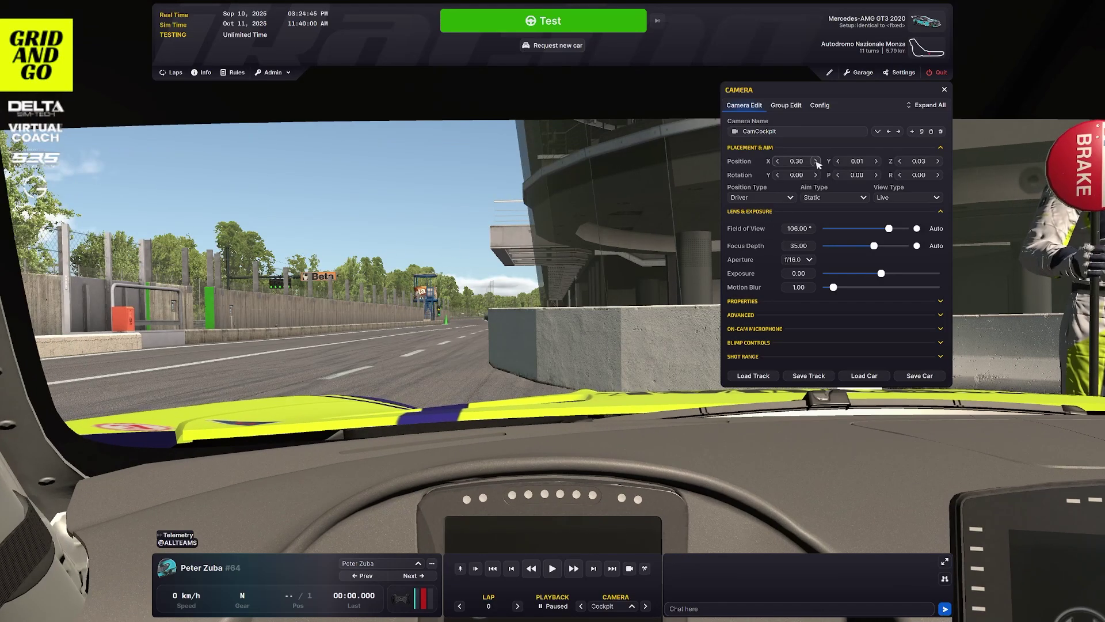
left_click(778, 161)
left_click(778, 162)
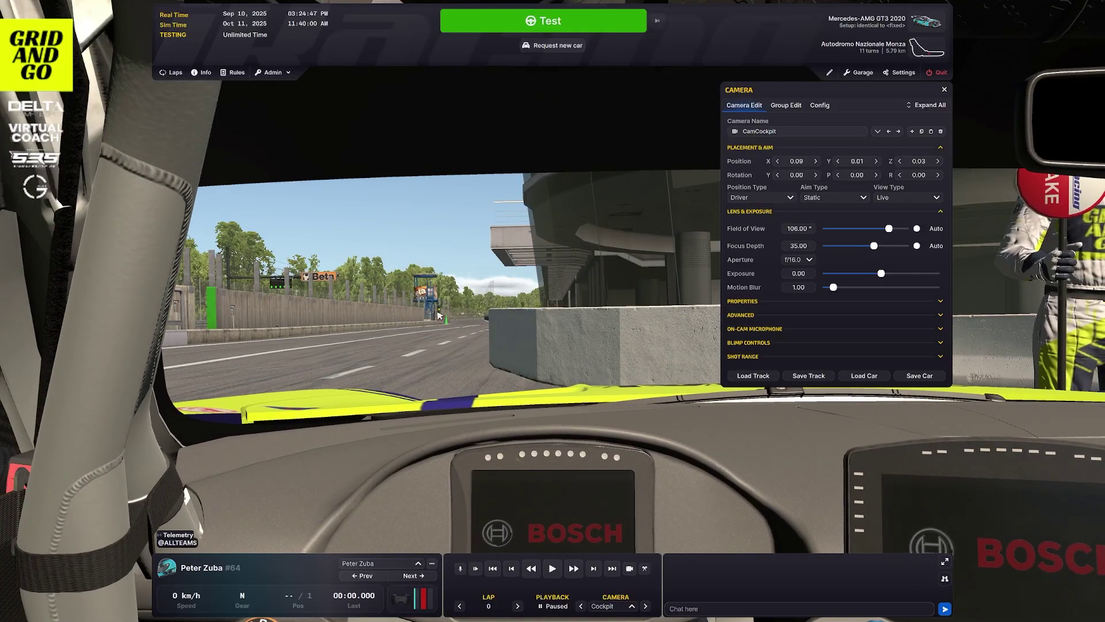
left_click(816, 161)
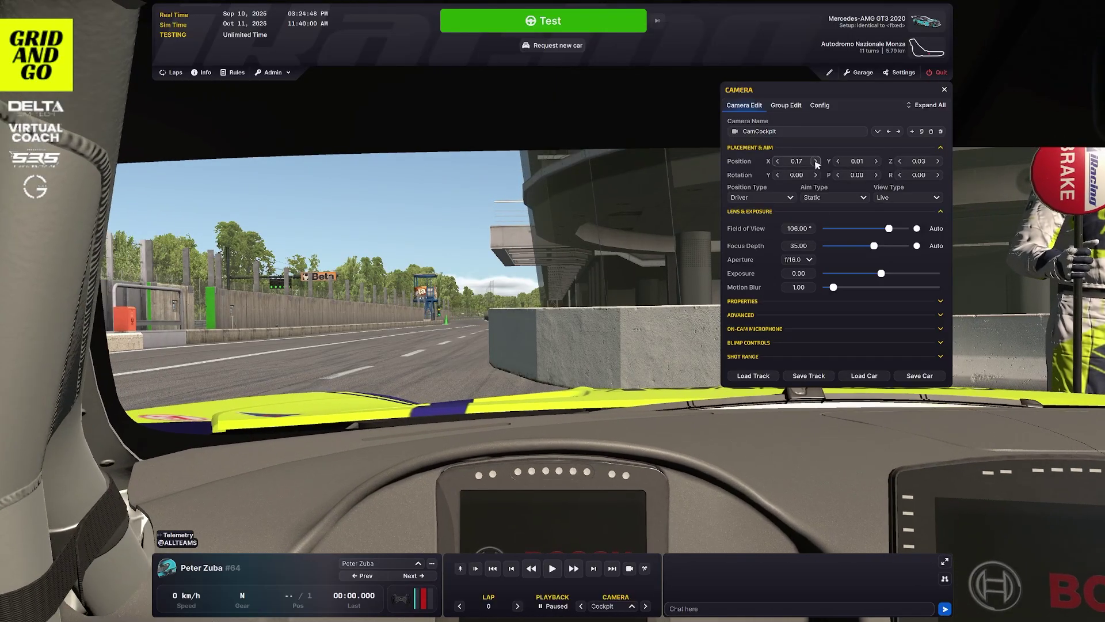
left_click(777, 161)
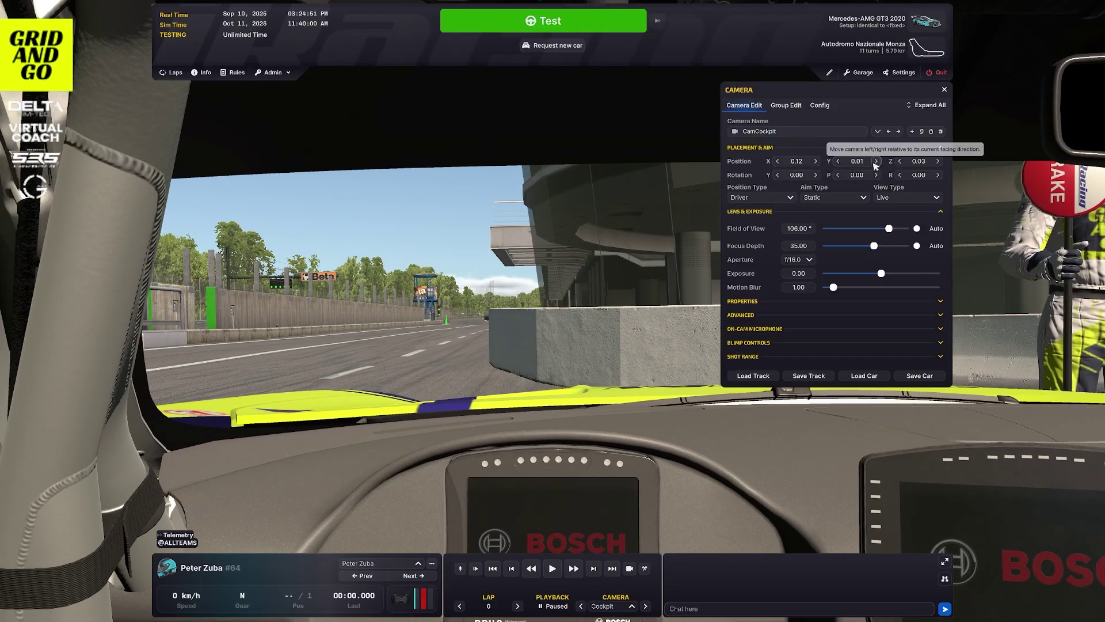
left_click(839, 161)
scroll(840, 164, "up", 5)
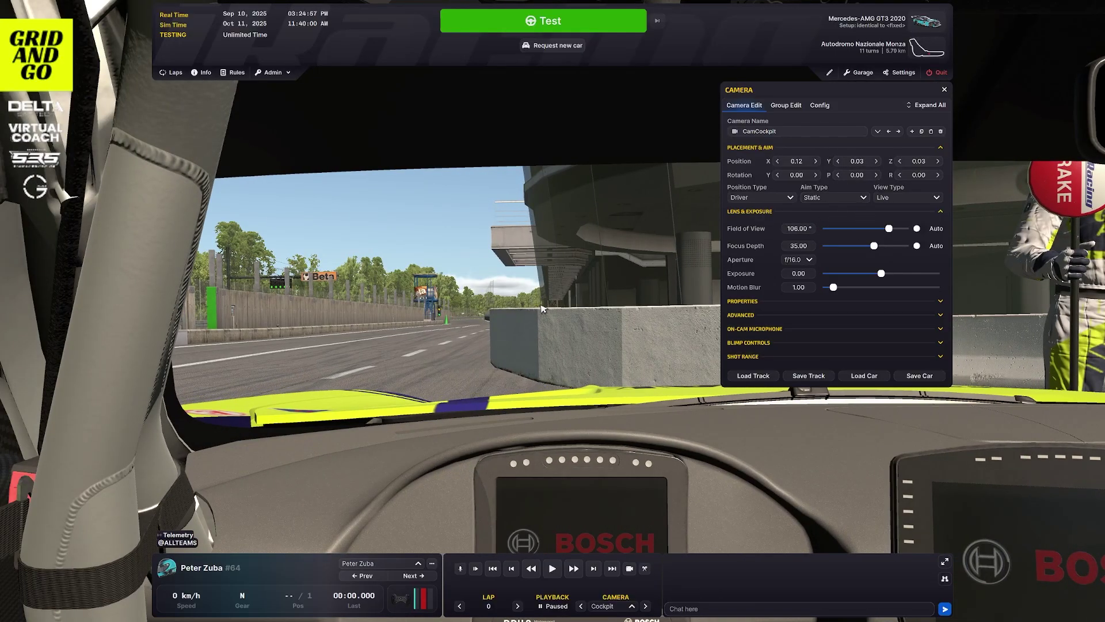
- Hide and restore the camera tools to check the view, then start saving the car camera
key("ctrl+F12")
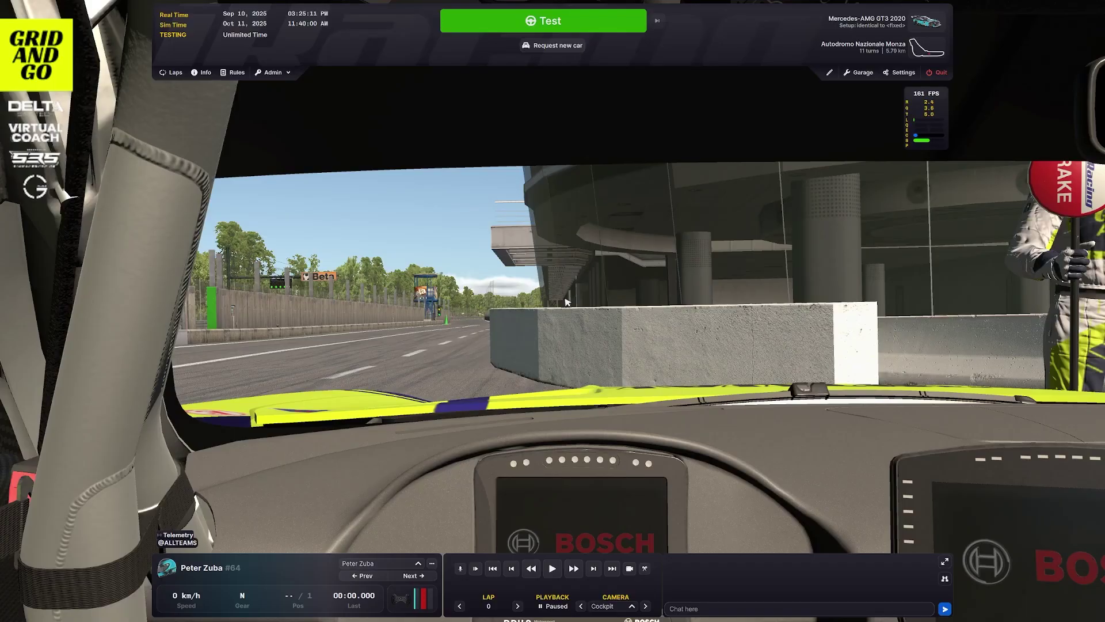
key("ctrl+F12")
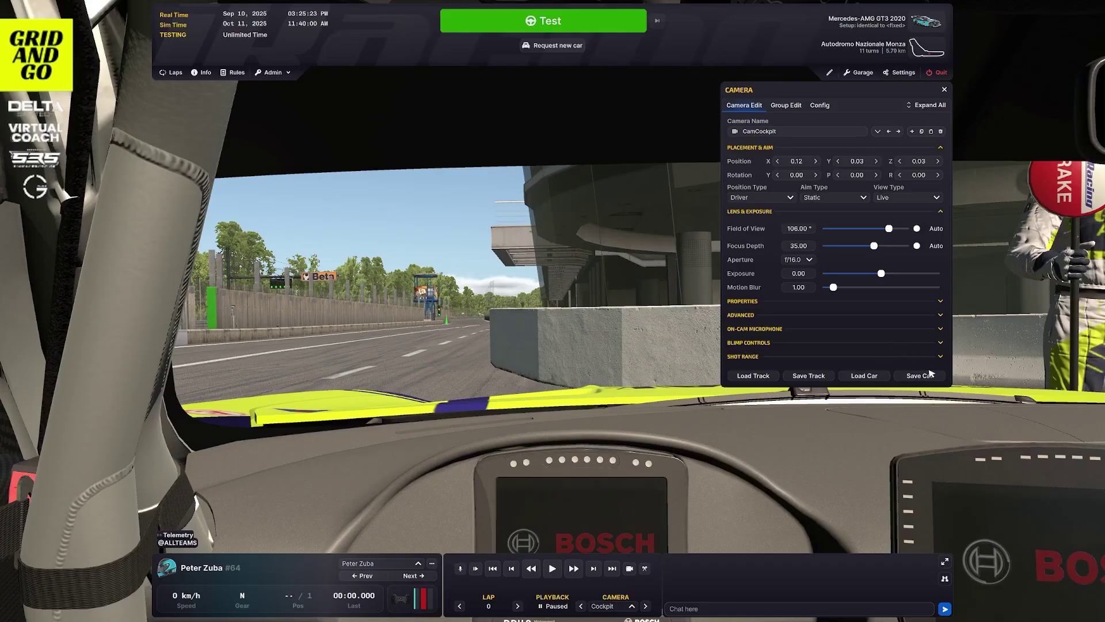
left_click(898, 379)
- Save the cockpit camera as car.cam and close the camera editor
left_click(356, 445)
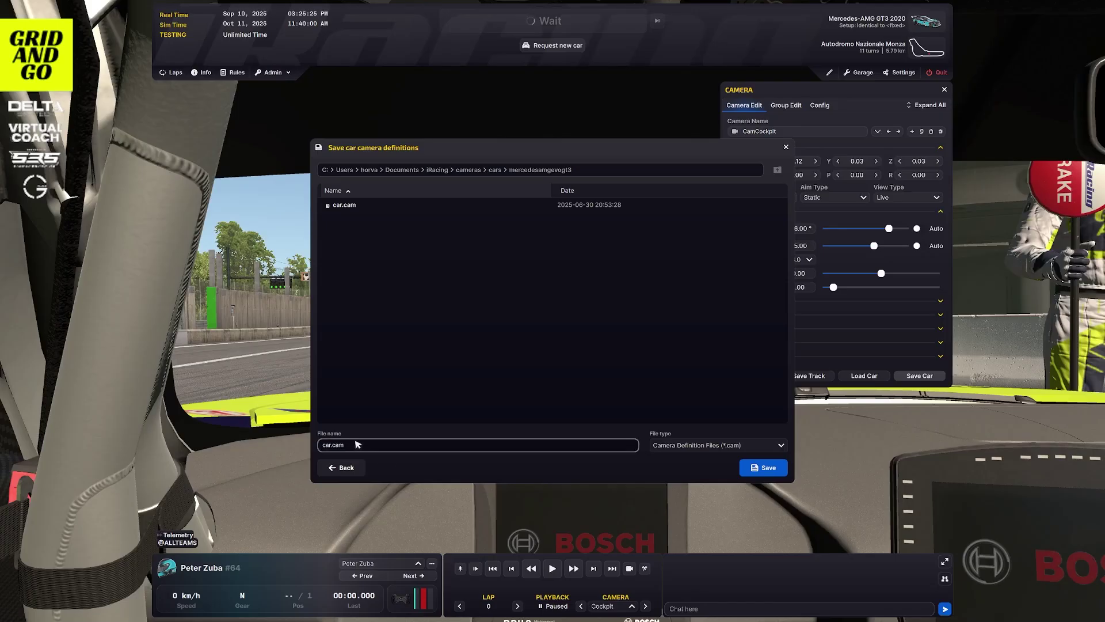
left_click(355, 470)
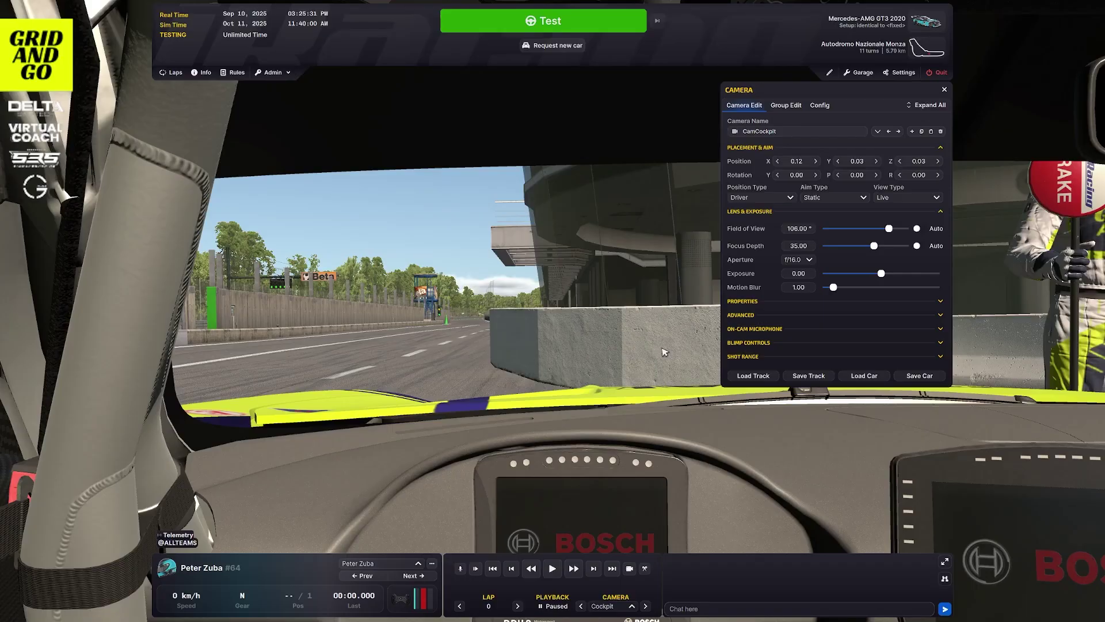
key("ctrl+F12")
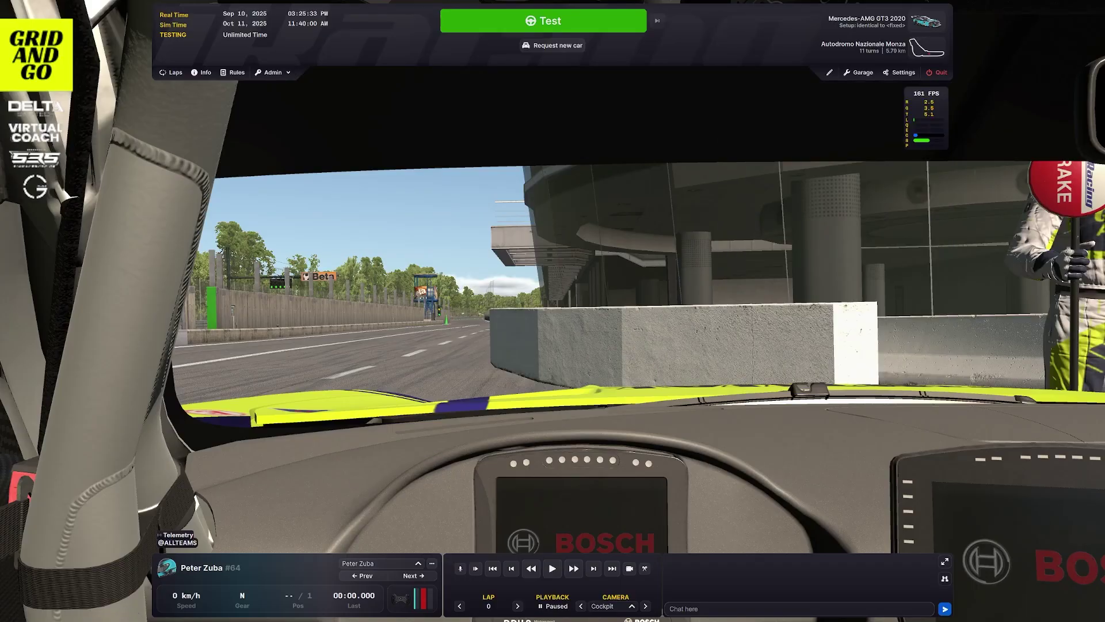